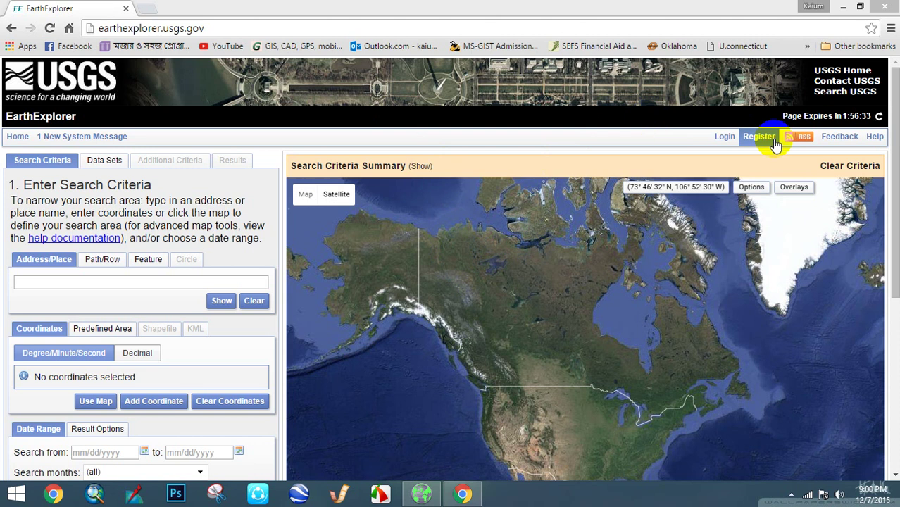
# Sign in to the USGS ERS account using the account username and password
pyautogui.click(726, 138)
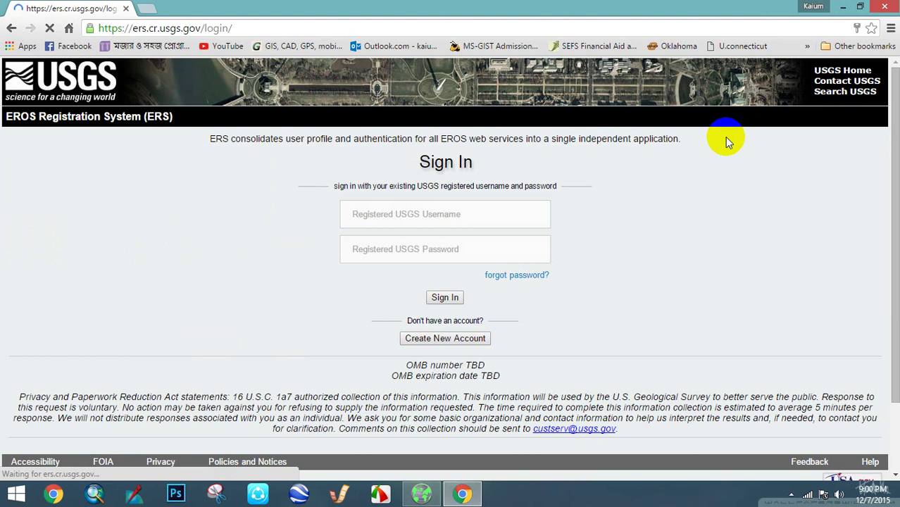
pyautogui.click(451, 310)
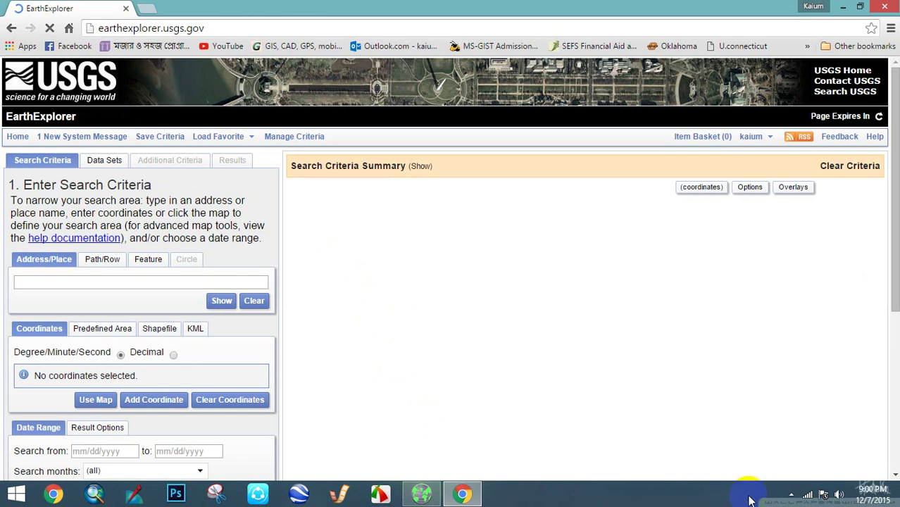
# Scroll the page and zoom the map in on central Texas around Abilene, Dallas, Austin and San Antonio
pyautogui.click(790, 494)
pyautogui.click(790, 494)
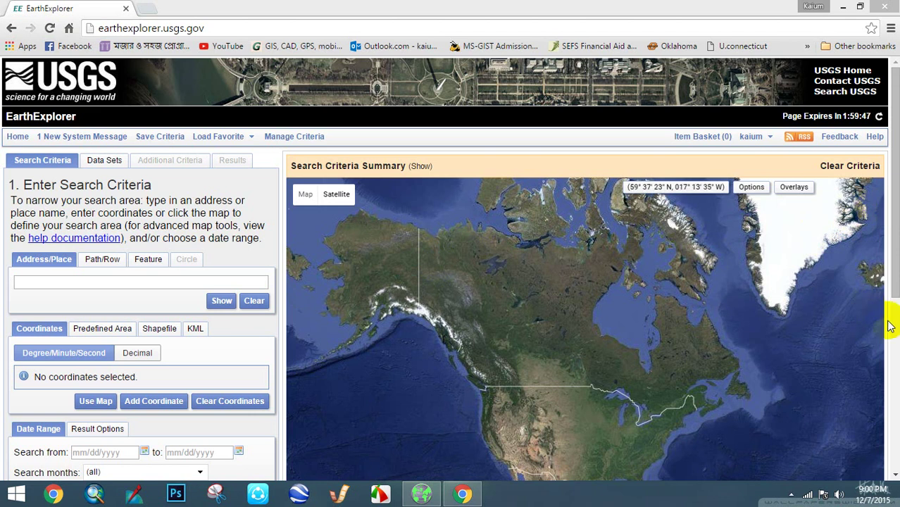
pyautogui.click(892, 218)
pyautogui.moveTo(892, 219); pyautogui.dragTo(893, 282)
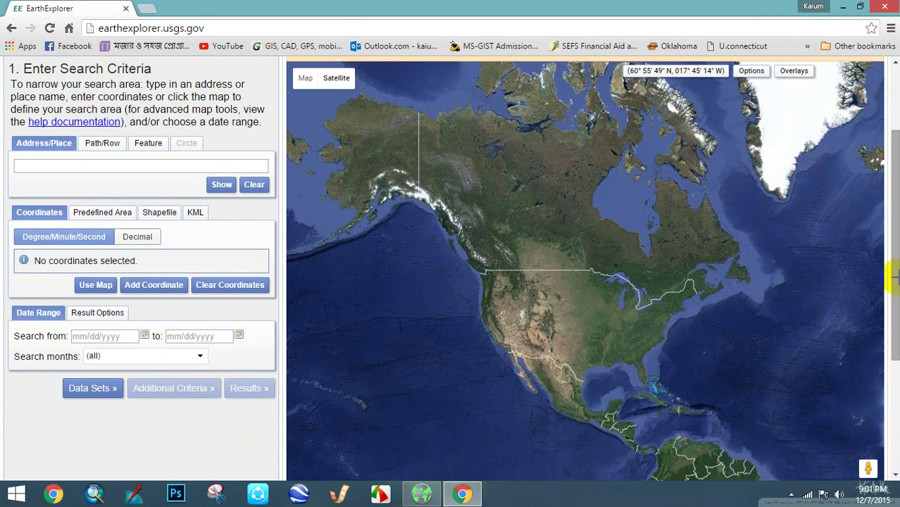
pyautogui.scroll(2, 547, 345)
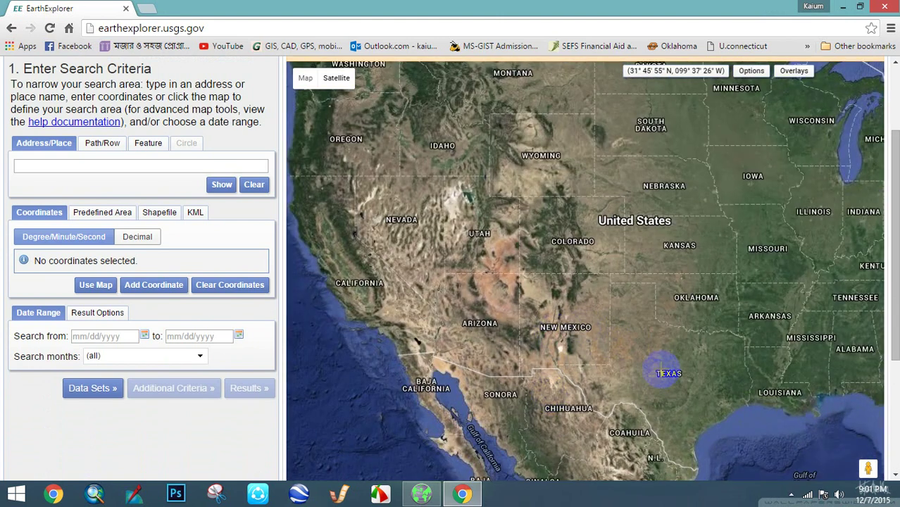
pyautogui.scroll(1, 626, 328)
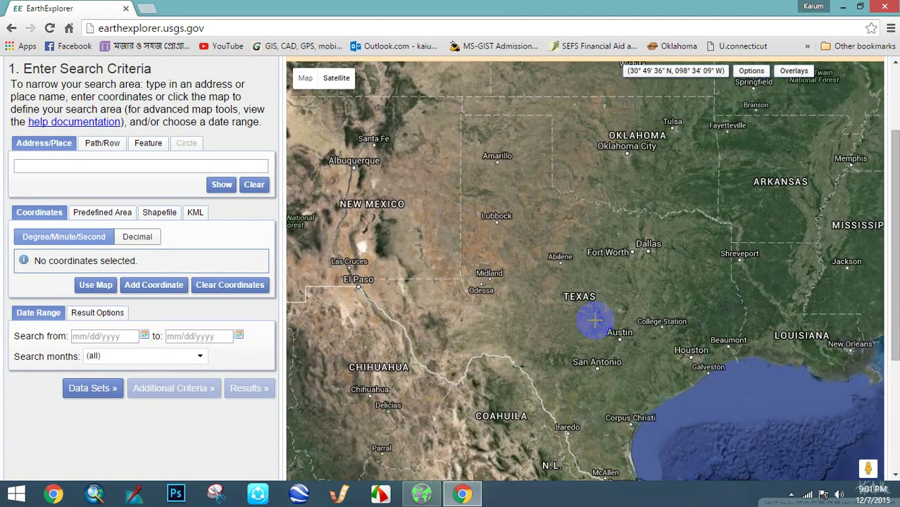
pyautogui.scroll(1, 595, 321)
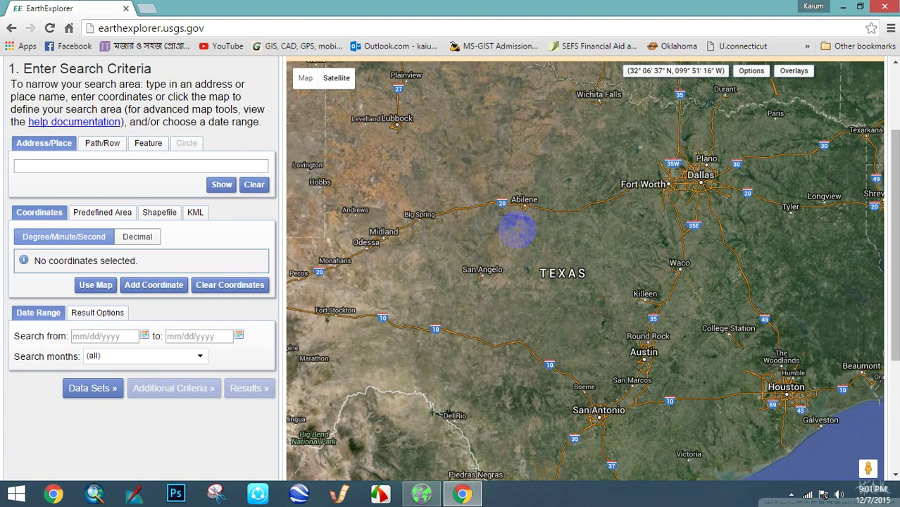
# Draw a seven-corner search polygon over central Texas from near Abilene round to San Angelo
pyautogui.click(517, 230)
pyautogui.click(596, 226)
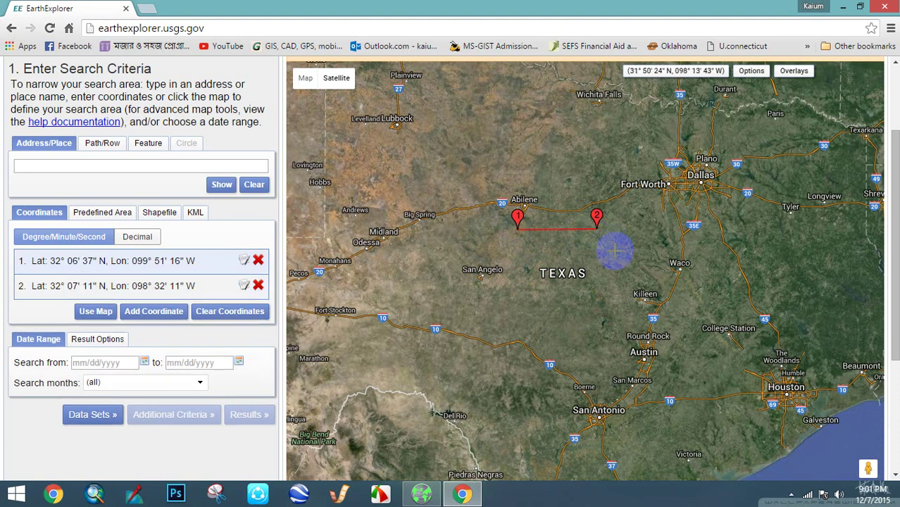
pyautogui.click(613, 265)
pyautogui.click(607, 307)
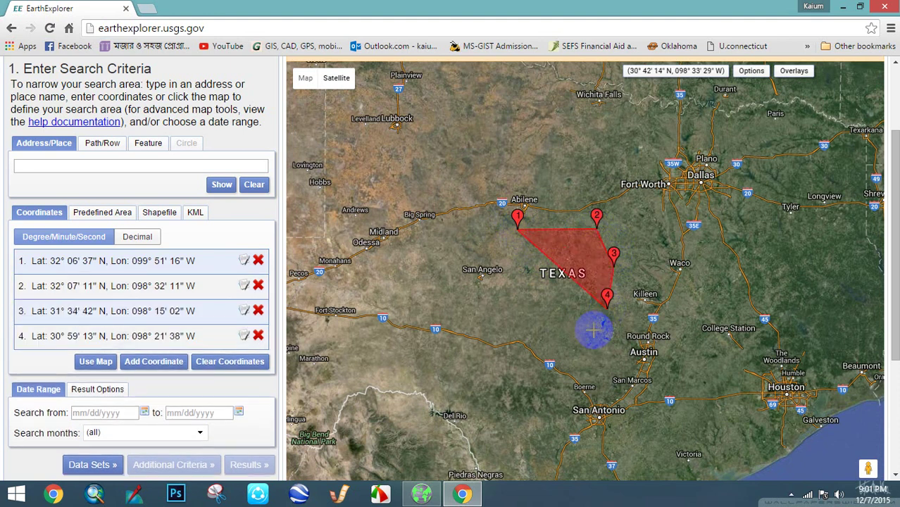
pyautogui.click(585, 332)
pyautogui.click(536, 311)
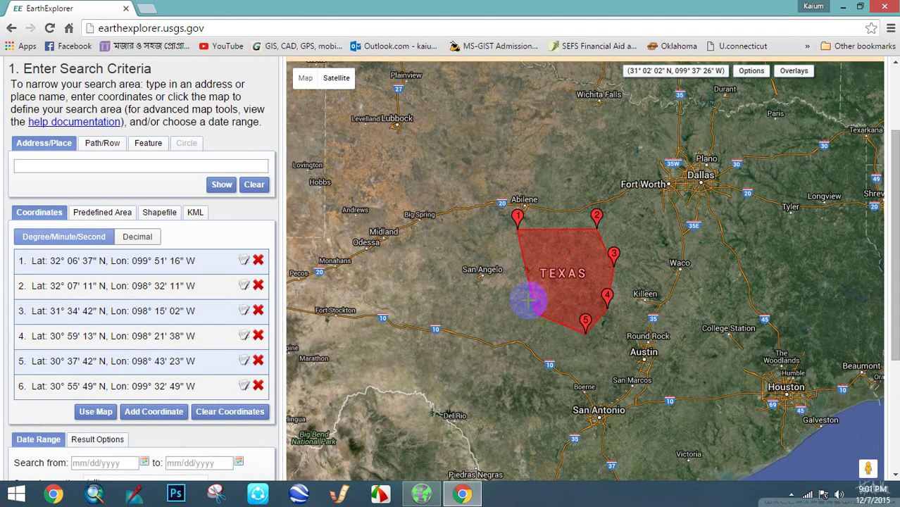
pyautogui.click(506, 265)
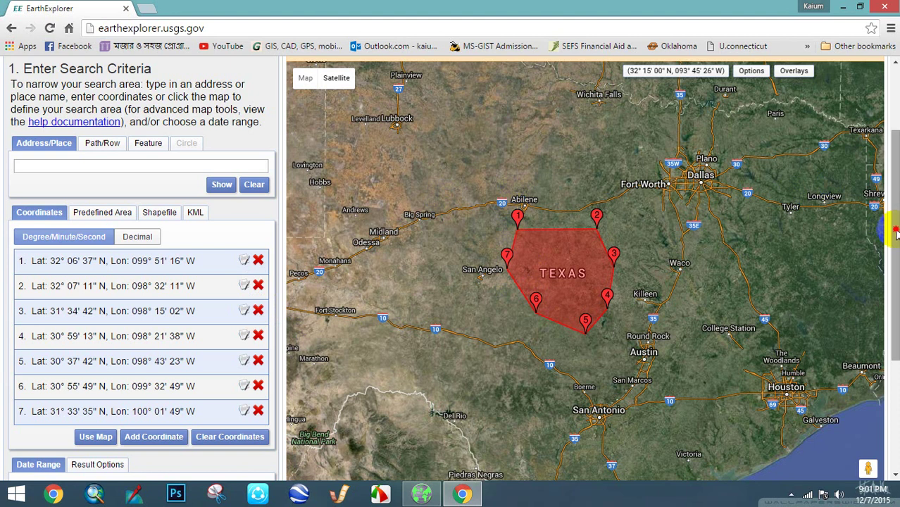
pyautogui.moveTo(896, 233); pyautogui.dragTo(890, 171)
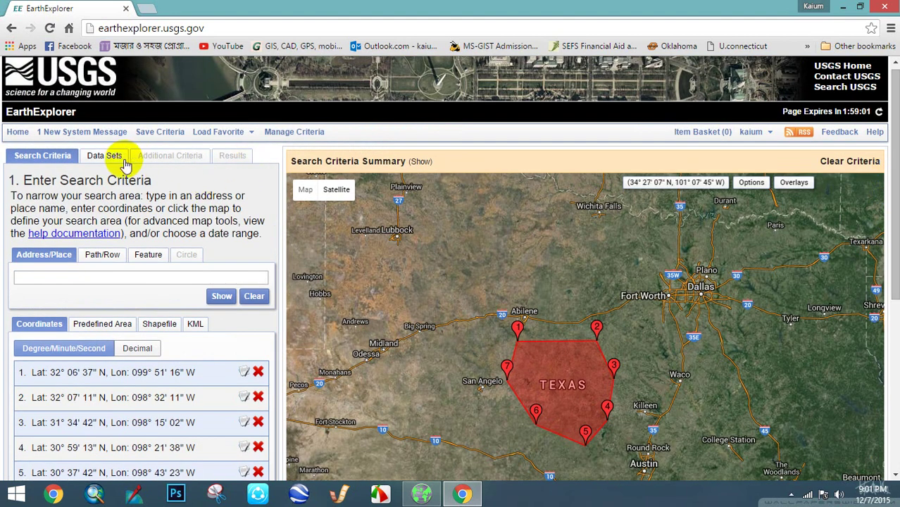
# Check SRTM 1 Arc-Second Global under Digital Elevation > SRTM as the search data set
pyautogui.click(101, 159)
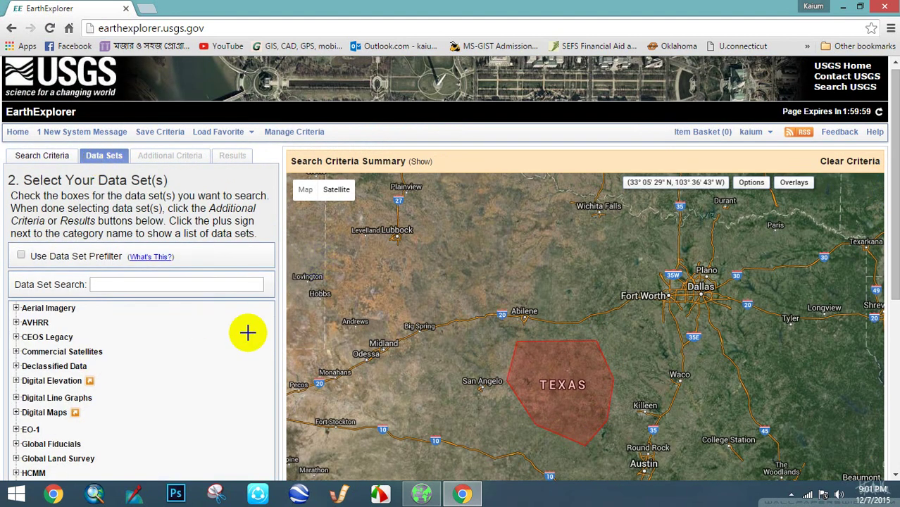
pyautogui.scroll(-1, 201, 361)
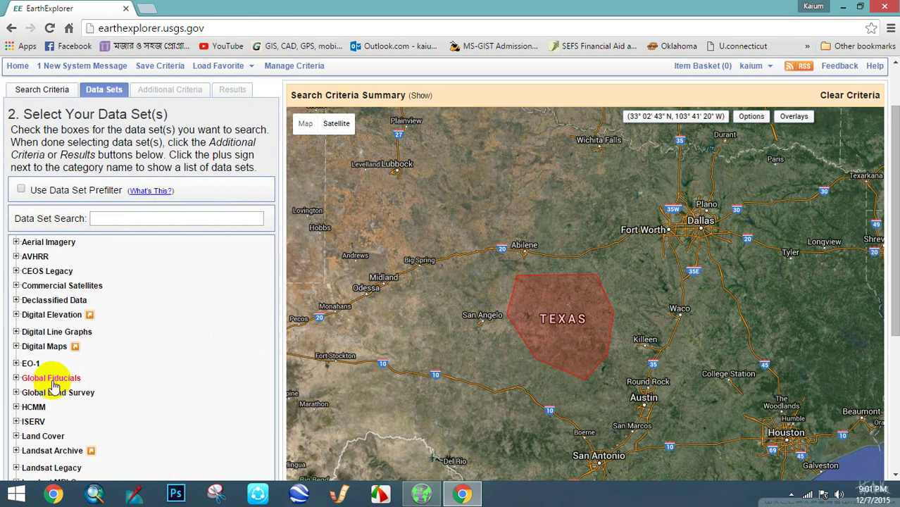
pyautogui.click(15, 315)
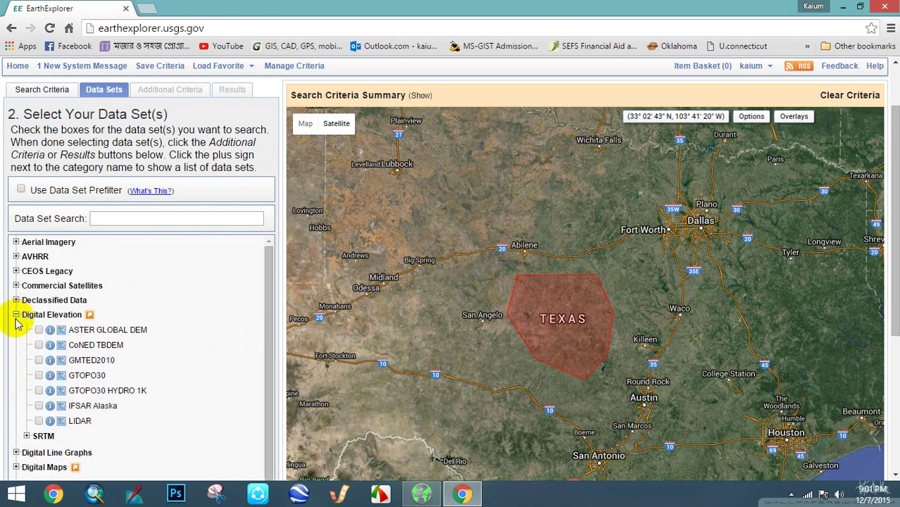
pyautogui.click(27, 437)
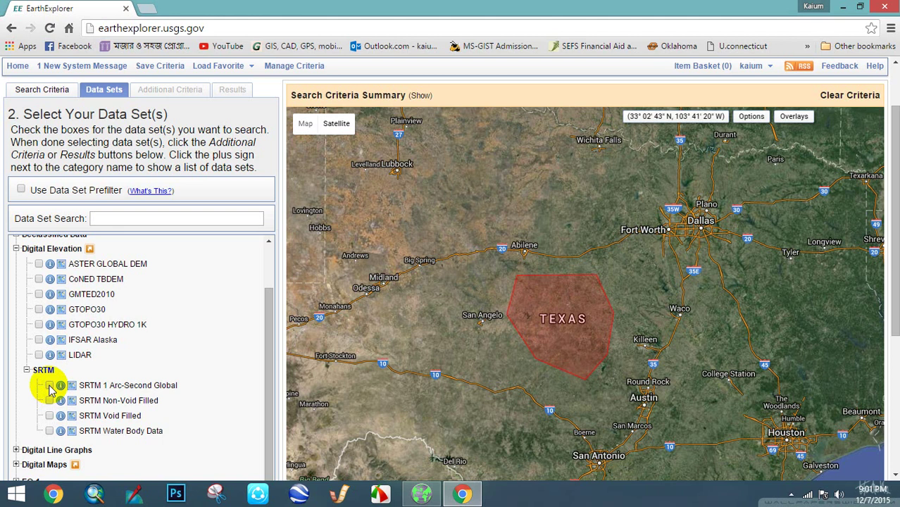
pyautogui.click(49, 385)
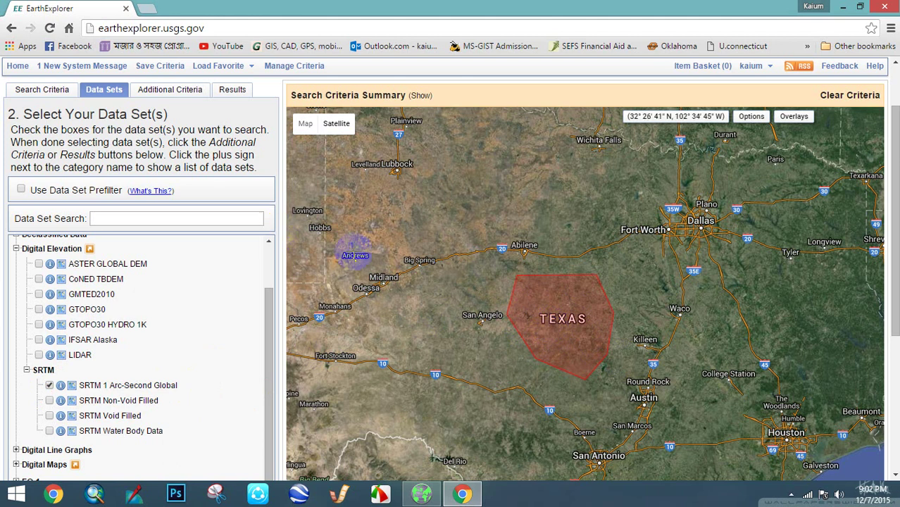
pyautogui.scroll(2, 356, 255)
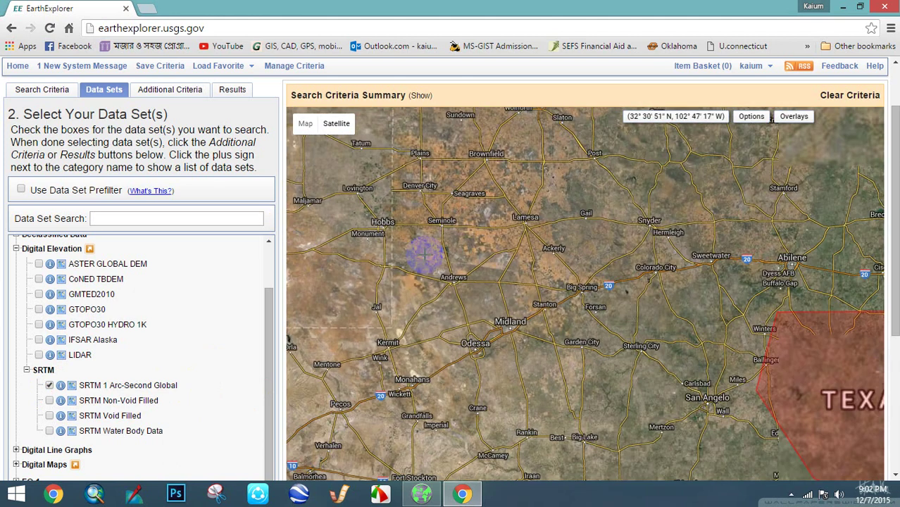
pyautogui.scroll(-1, 534, 279)
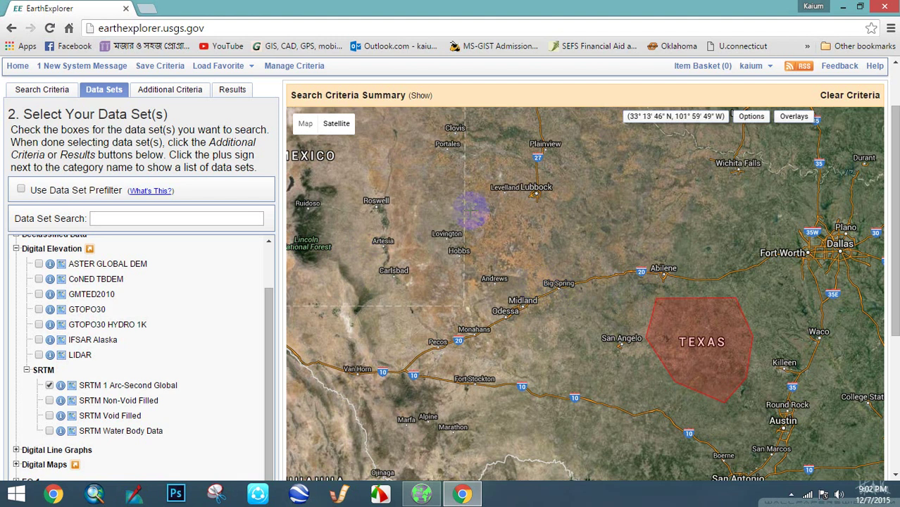
pyautogui.scroll(1, 892, 225)
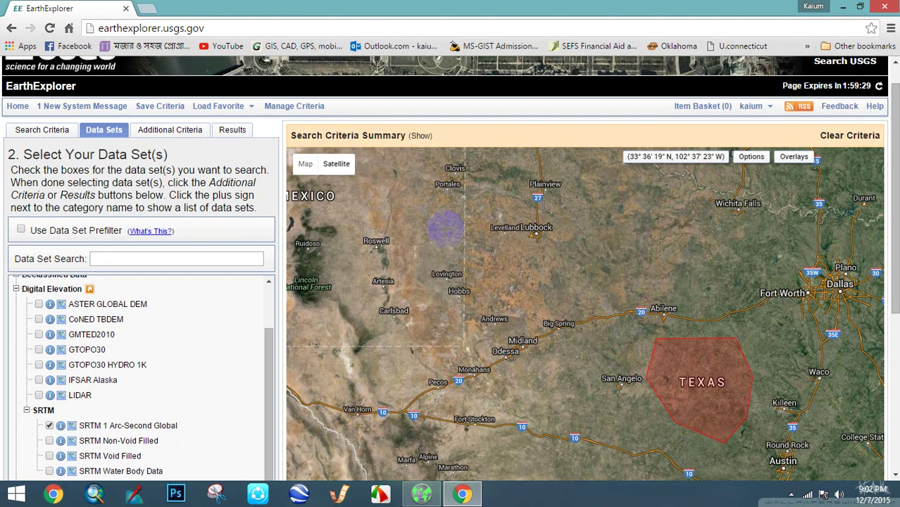
# Show the Results list and scroll through the 7 returned SRTM tiles
pyautogui.click(233, 131)
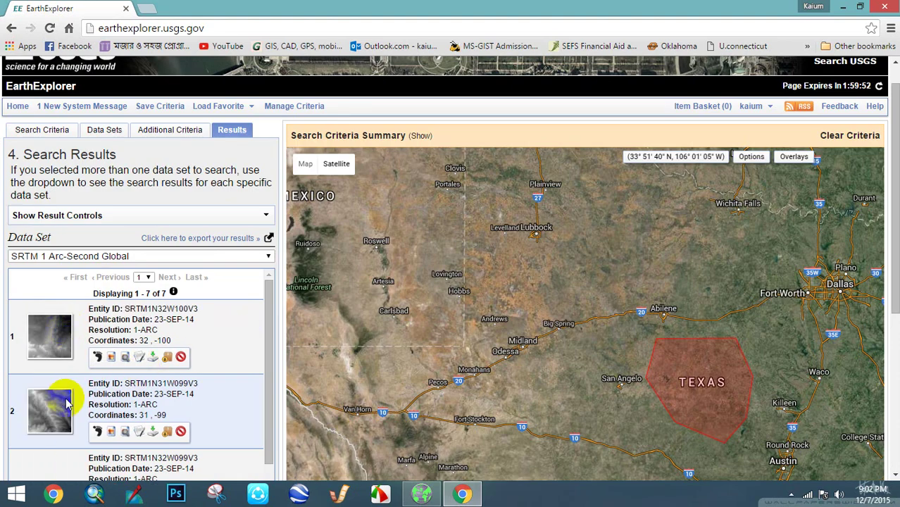
pyautogui.moveTo(271, 316); pyautogui.dragTo(275, 346)
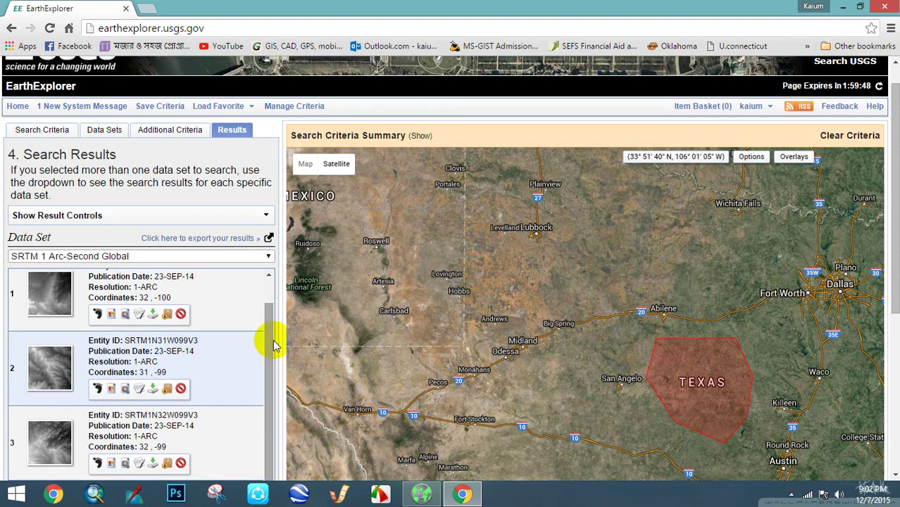
# Overlay the footprints of the first three SRTM result tiles on the map
pyautogui.click(98, 314)
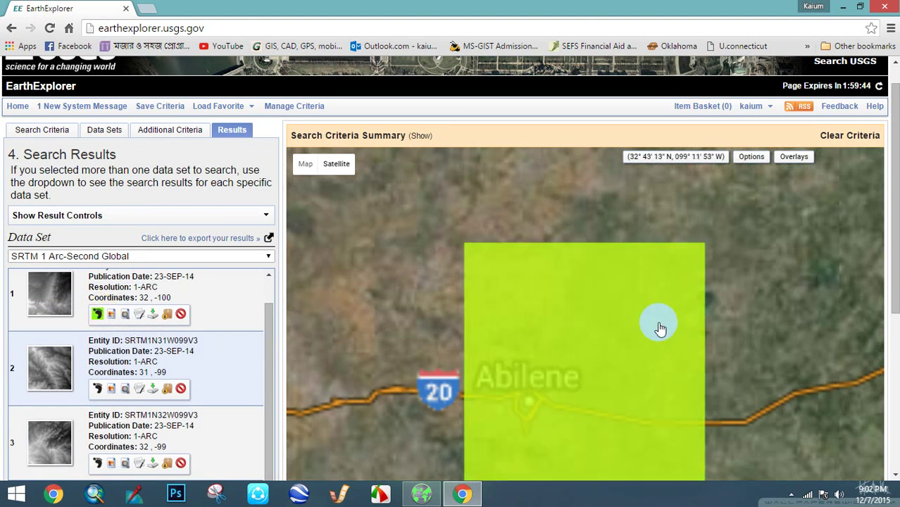
pyautogui.scroll(-2, 660, 327)
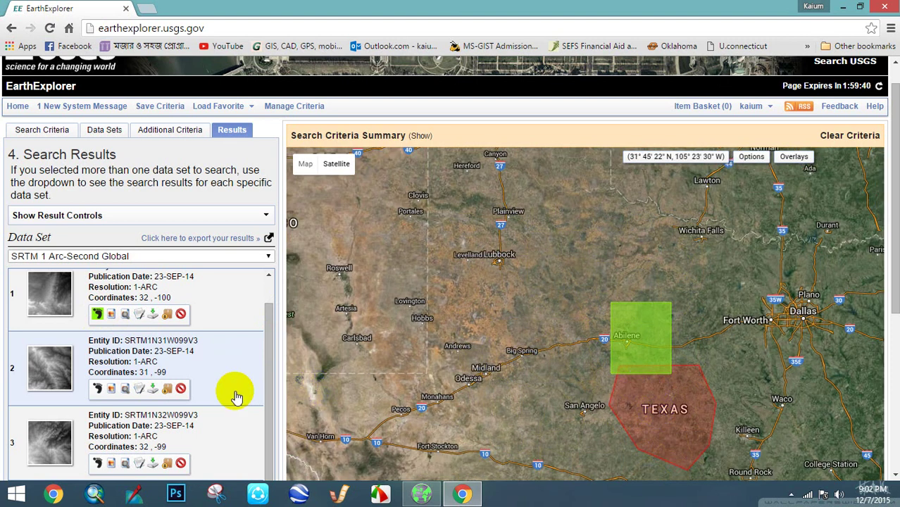
pyautogui.click(97, 390)
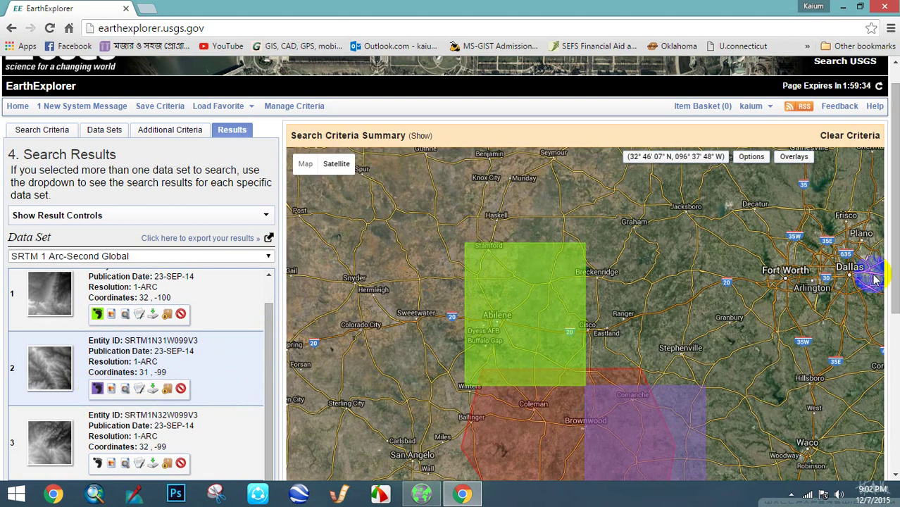
pyautogui.moveTo(893, 271); pyautogui.dragTo(894, 329)
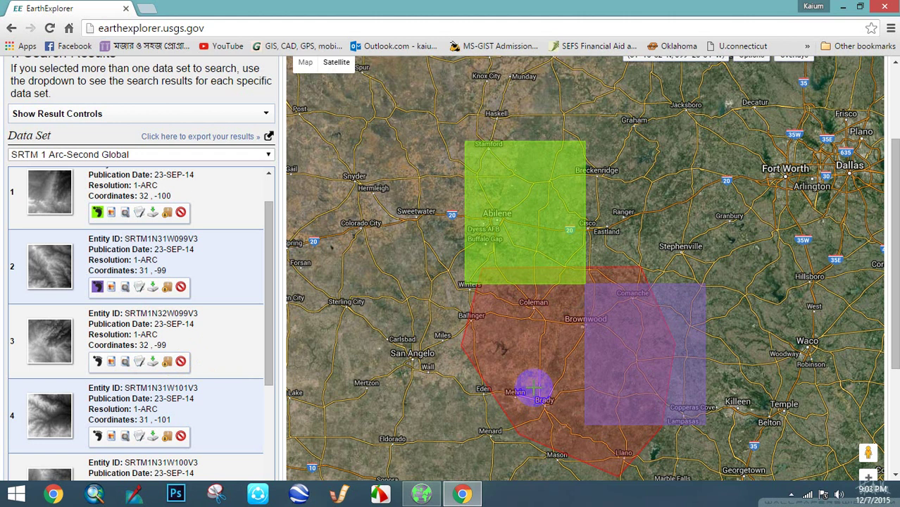
pyautogui.click(271, 286)
pyautogui.moveTo(270, 286); pyautogui.dragTo(266, 281)
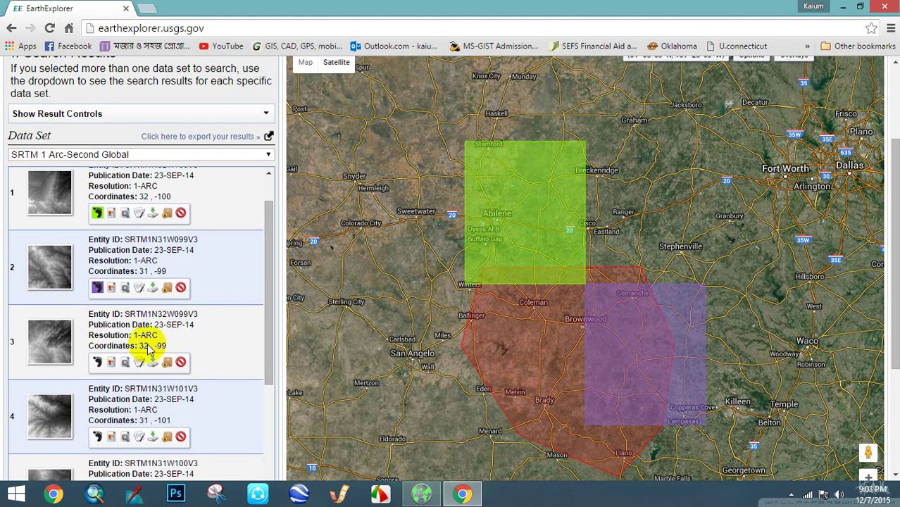
pyautogui.click(97, 362)
# Toggle the fourth tile's footprint off again, highlight tile 31,-99, and re-show the second footprint
pyautogui.click(99, 436)
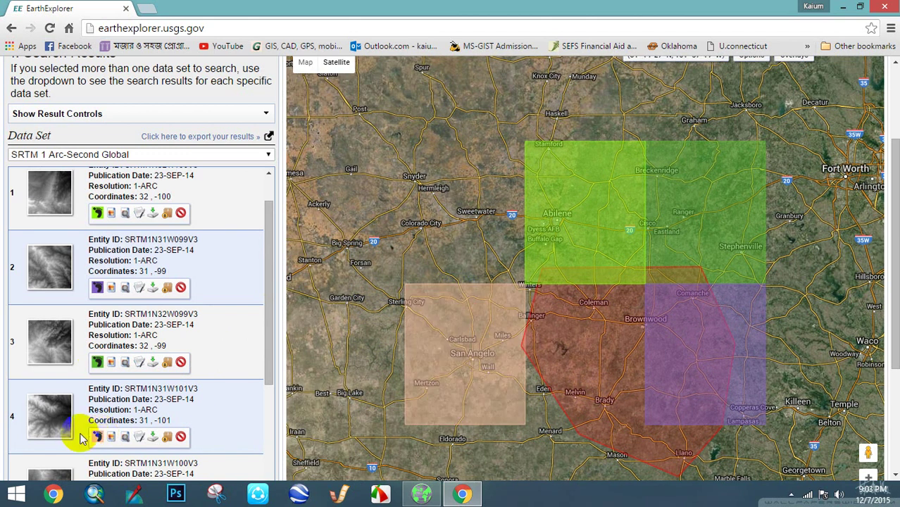
pyautogui.click(97, 436)
pyautogui.click(654, 255)
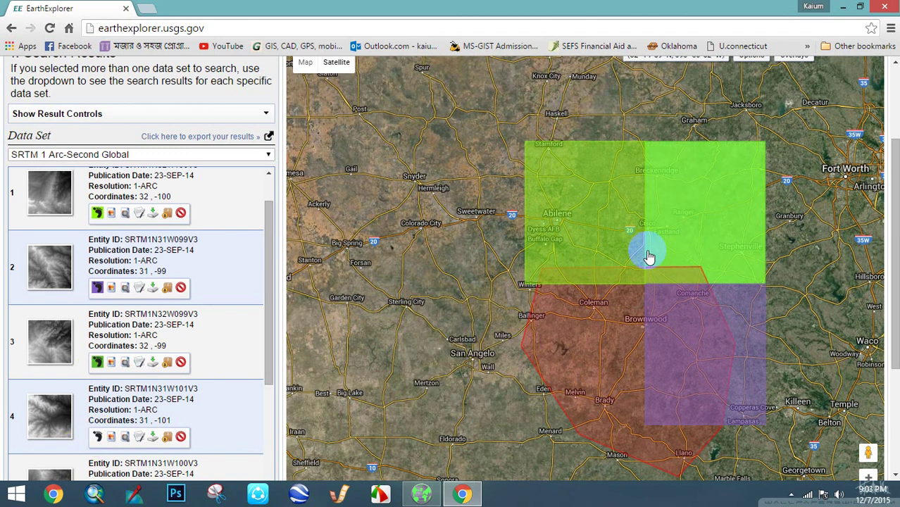
pyautogui.moveTo(271, 330); pyautogui.dragTo(271, 338)
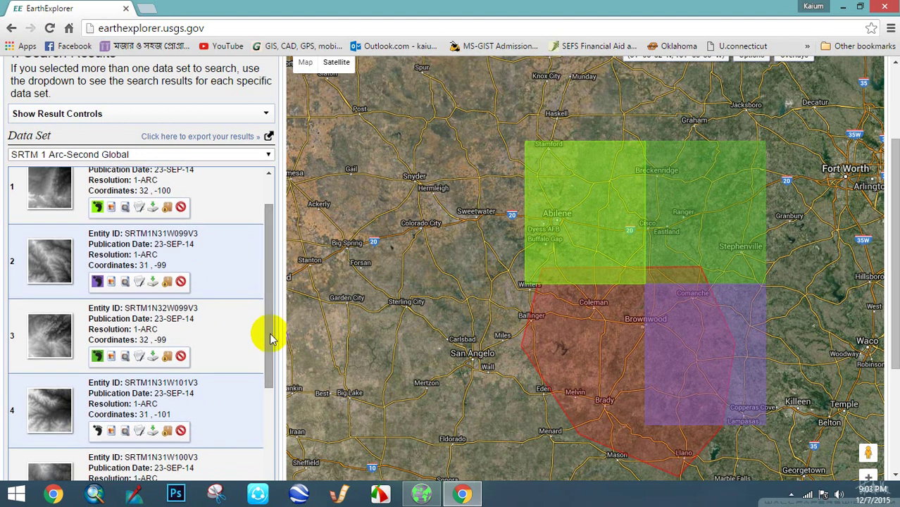
pyautogui.click(97, 282)
pyautogui.click(98, 282)
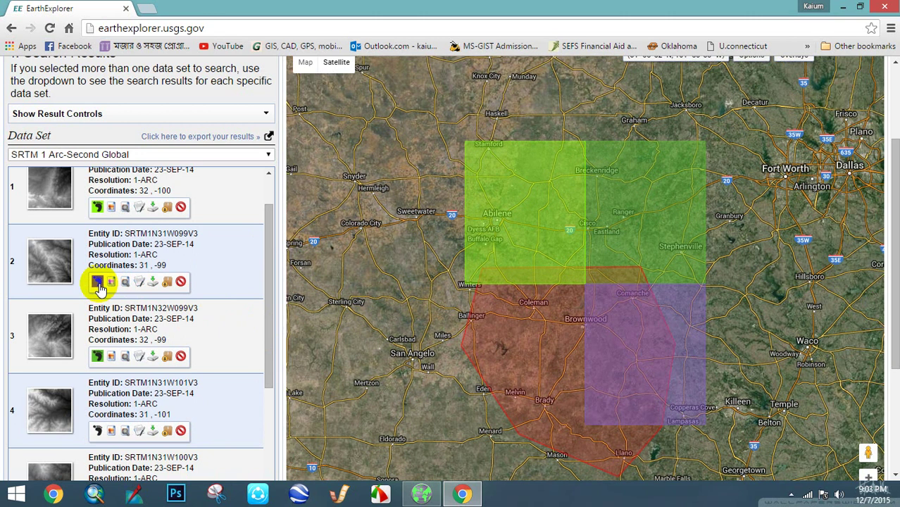
# Download tile 31,-99 as GeoTIFF 1 Arc-second (n31_w099_1arc_v3.tif) and close the download choices
pyautogui.click(153, 283)
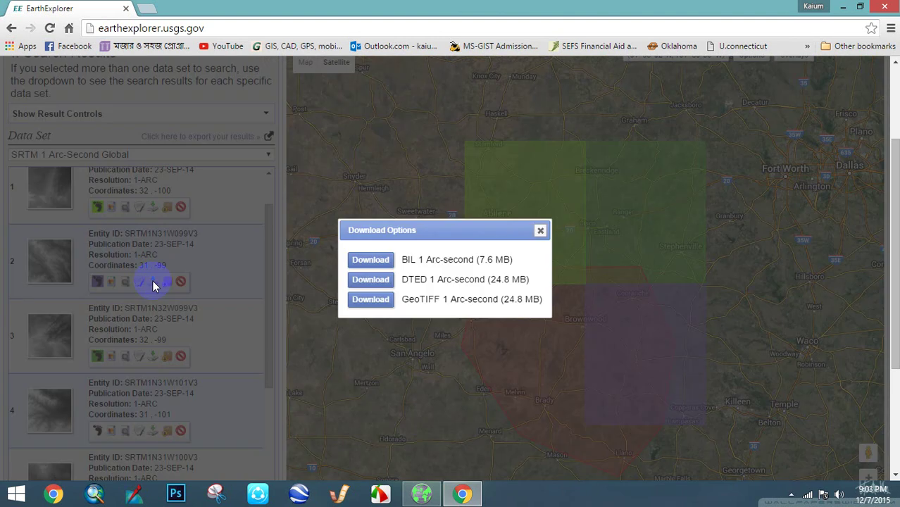
pyautogui.click(390, 303)
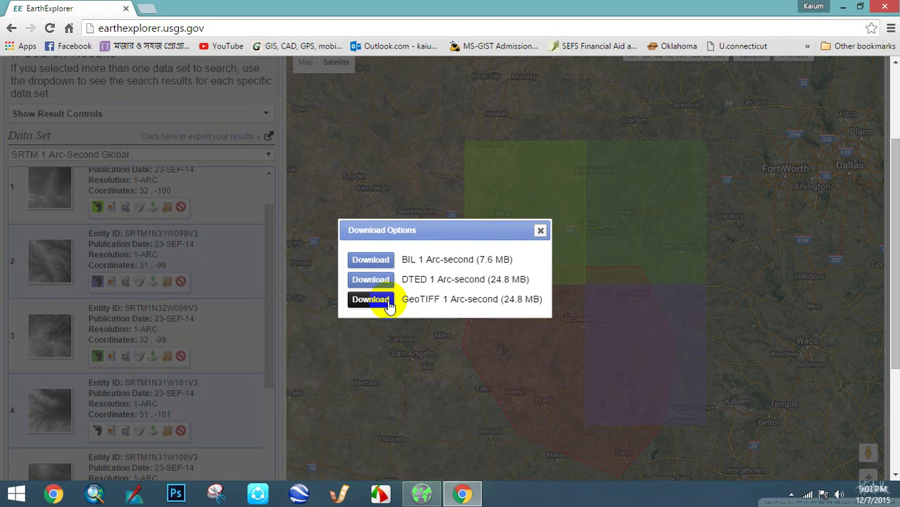
pyautogui.click(379, 305)
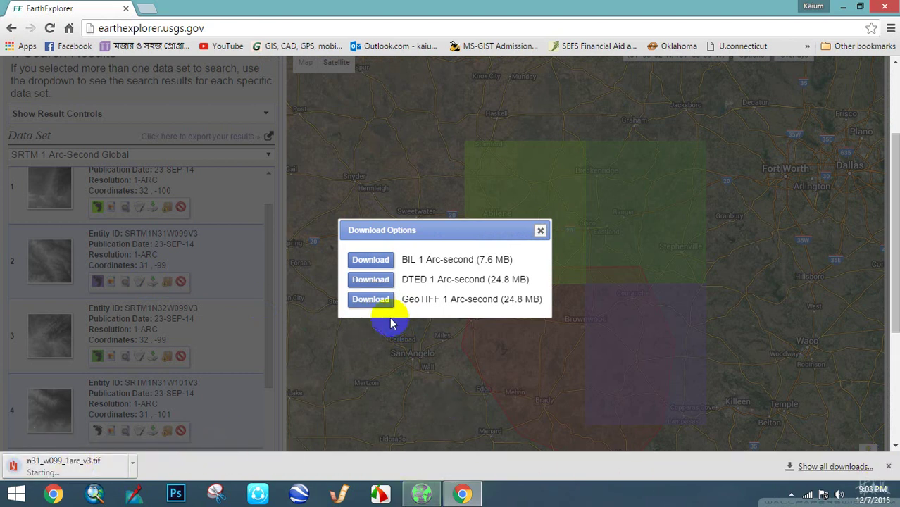
pyautogui.click(540, 233)
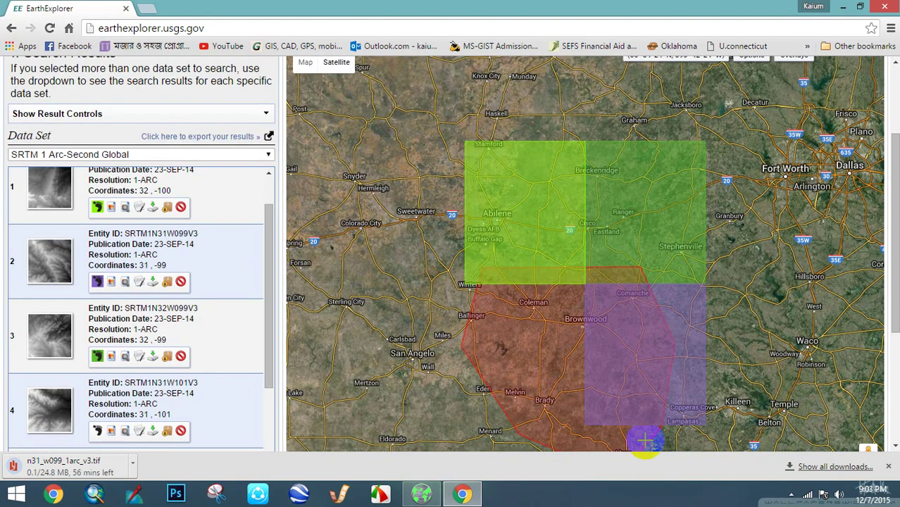